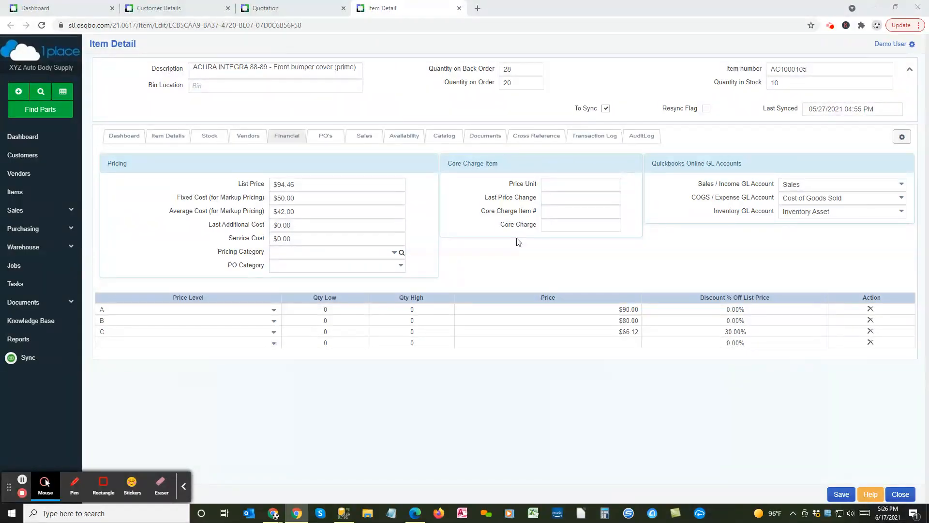
# Set the default pricing method of the Test Pricing customer to Discount and save the customer record
pyautogui.click(177, 15)
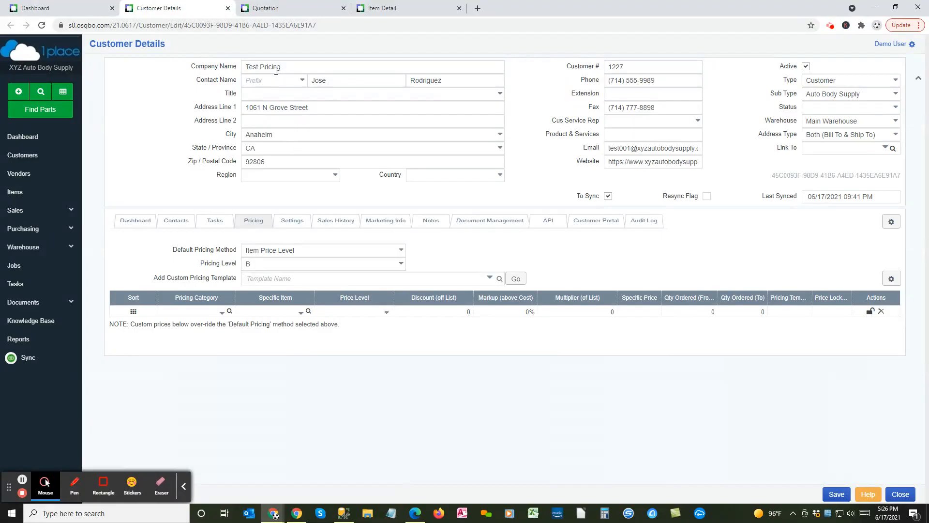
pyautogui.moveTo(289, 67); pyautogui.dragTo(235, 65)
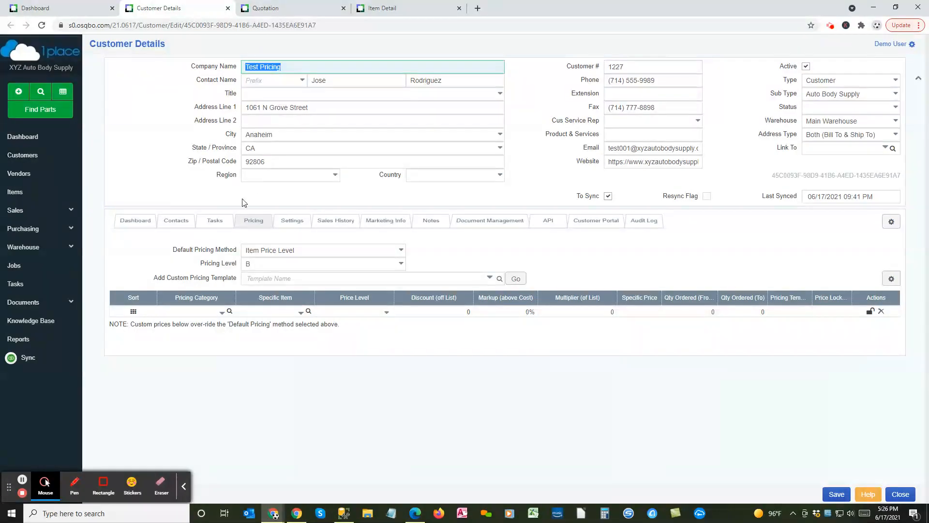
pyautogui.click(401, 251)
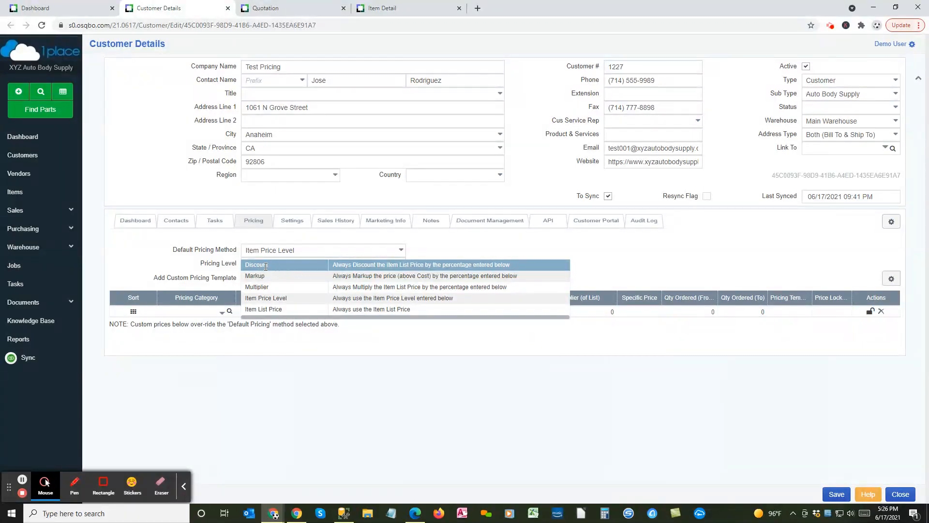
pyautogui.click(429, 251)
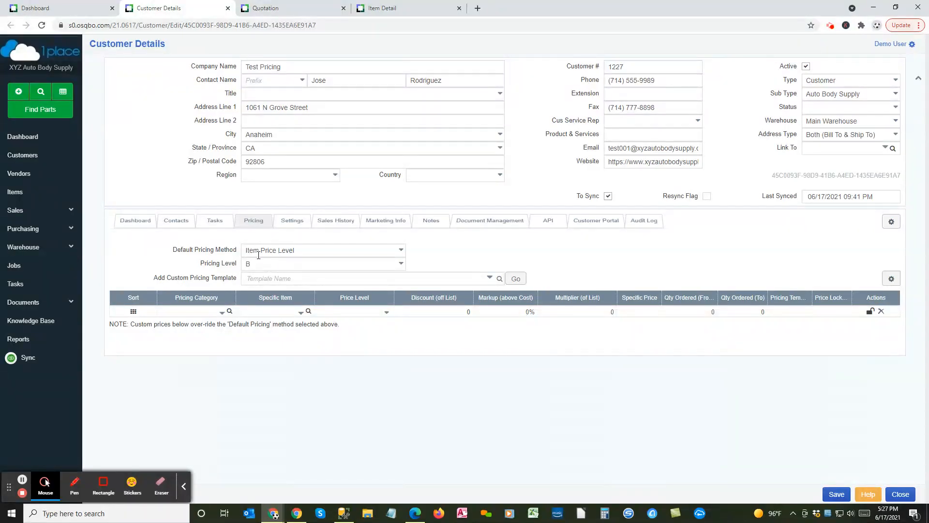
pyautogui.click(184, 309)
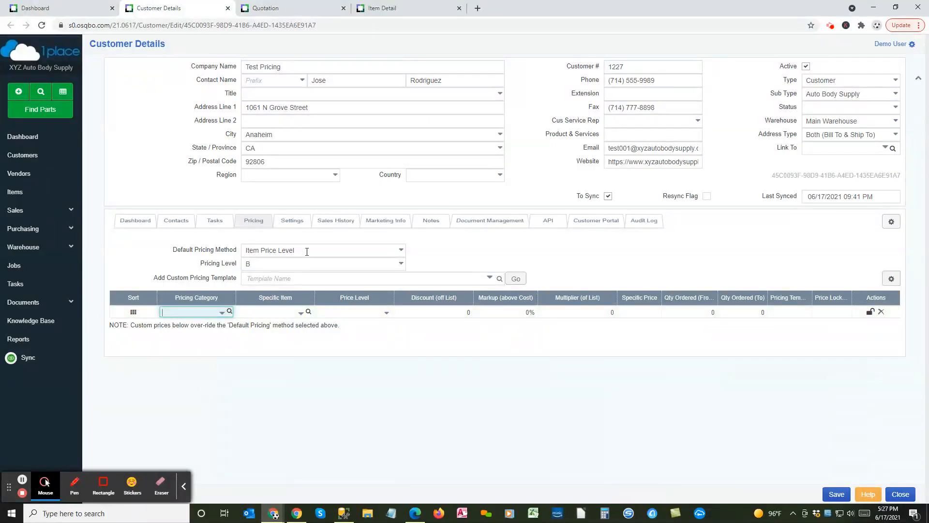
pyautogui.click(401, 250)
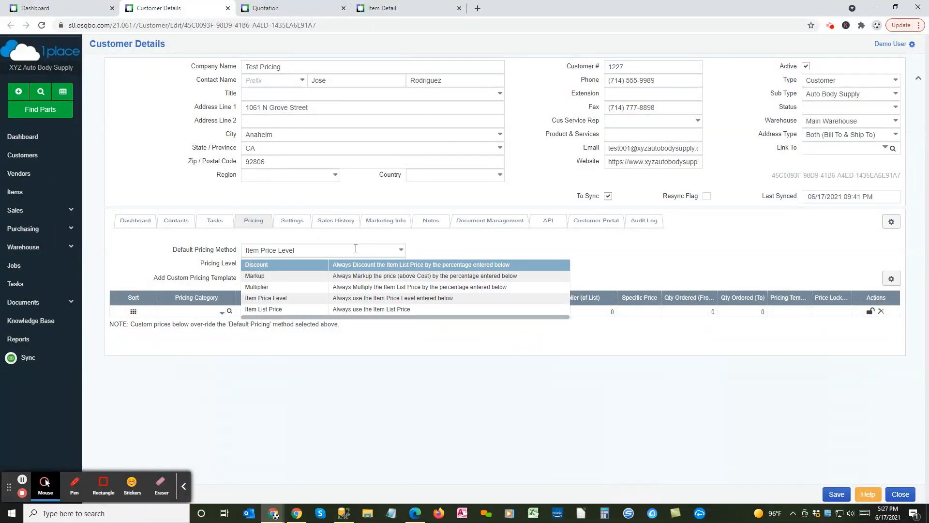
pyautogui.click(263, 263)
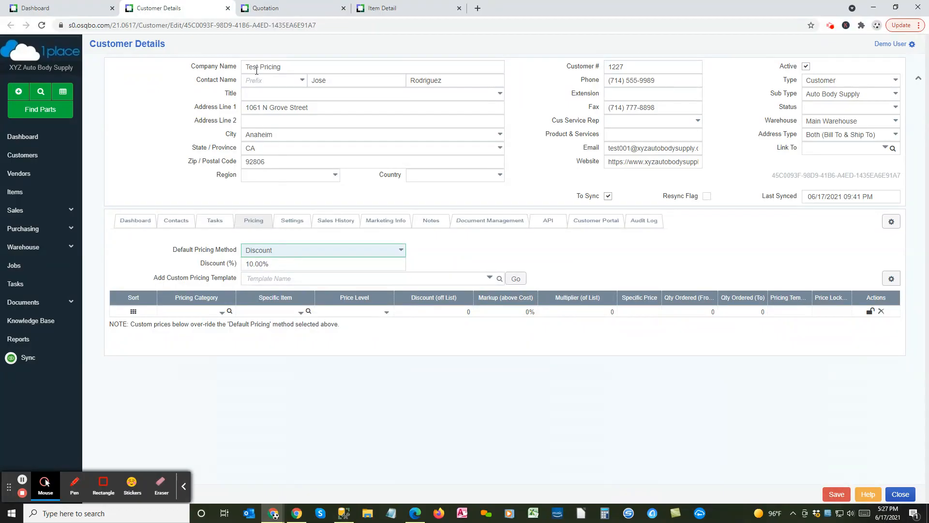
pyautogui.click(836, 494)
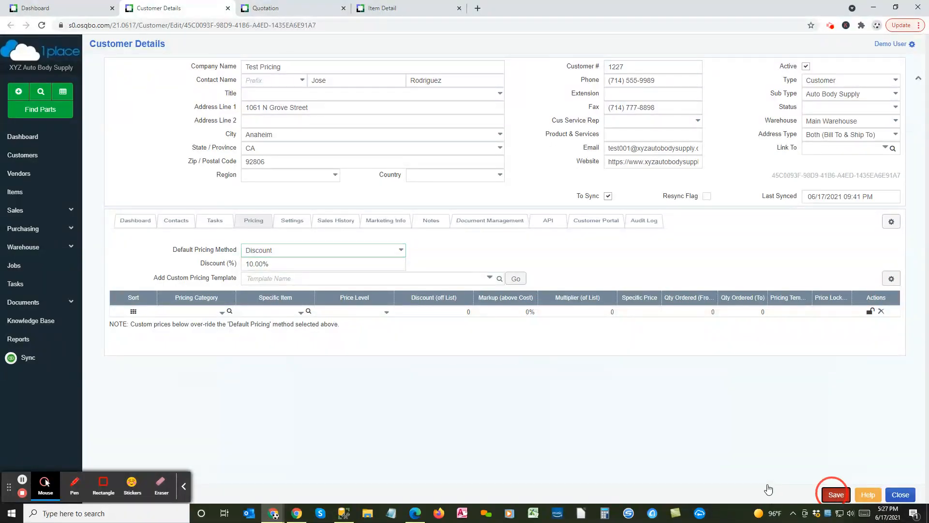
# Add a custom pricing row for the Bumpers category to the customer and save the record
pyautogui.click(222, 314)
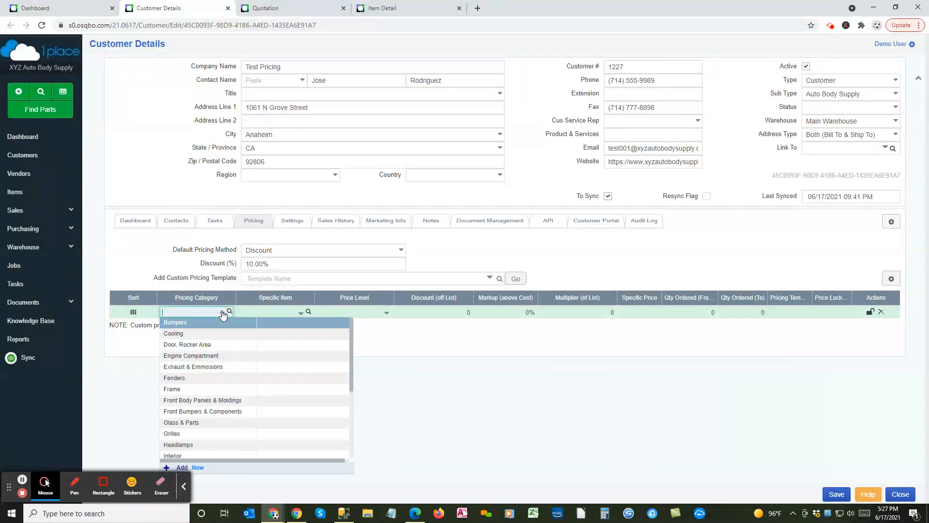
pyautogui.click(177, 322)
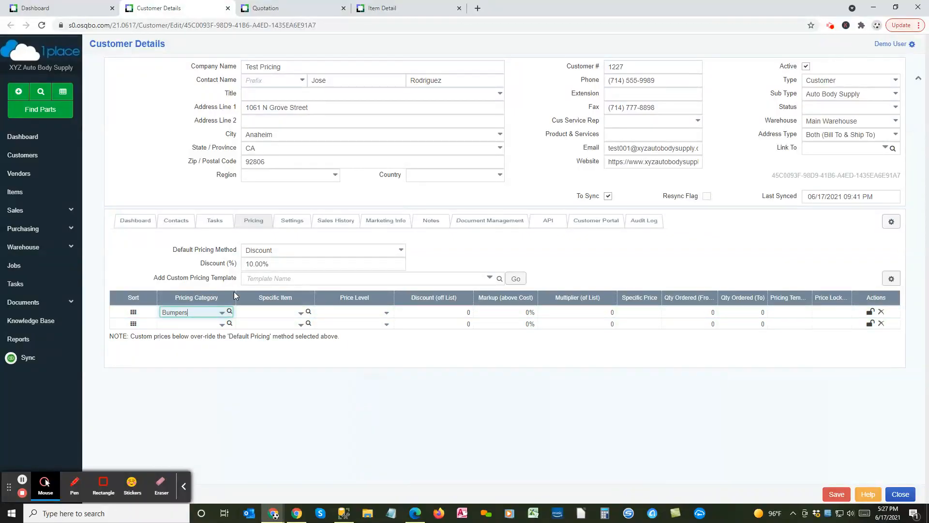
pyautogui.click(832, 497)
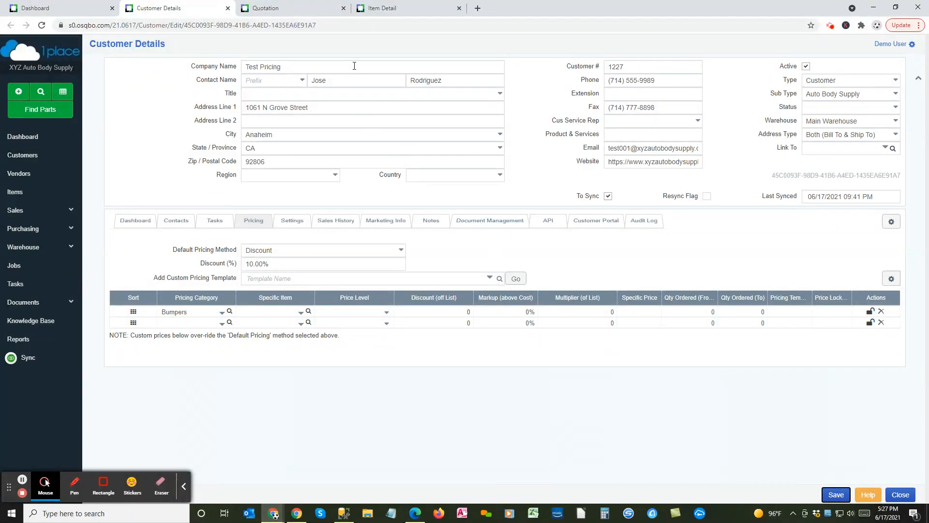
# Assign the Bumpers pricing category to the ACURA INTEGRA 88-89 front bumper cover item and save it
pyautogui.click(380, 8)
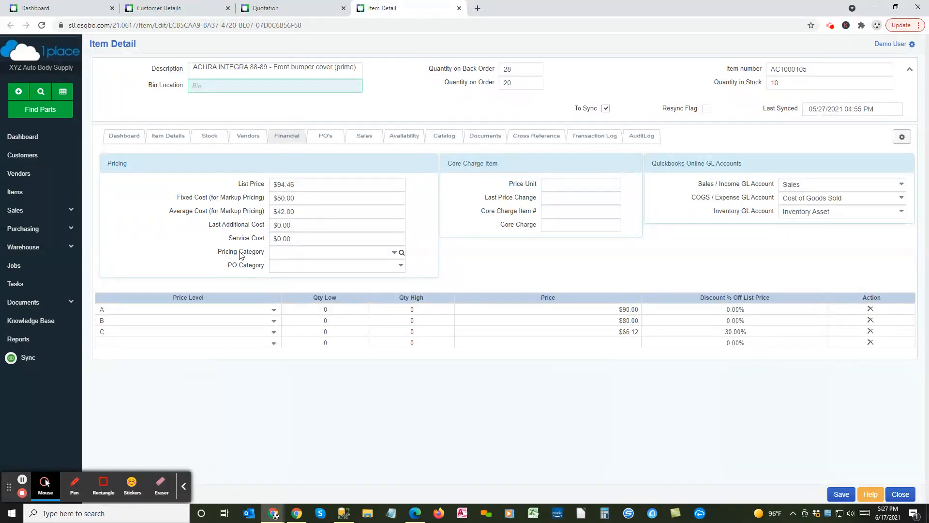
pyautogui.click(293, 252)
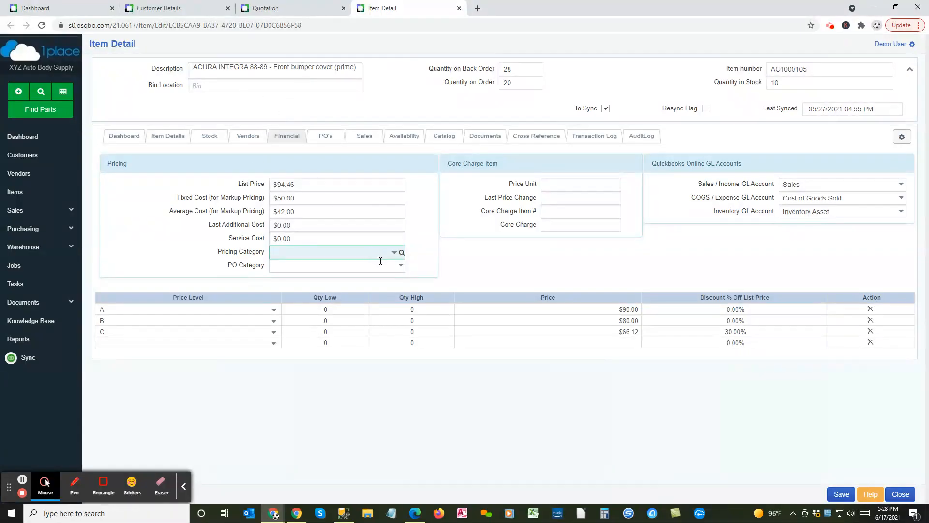
pyautogui.click(394, 252)
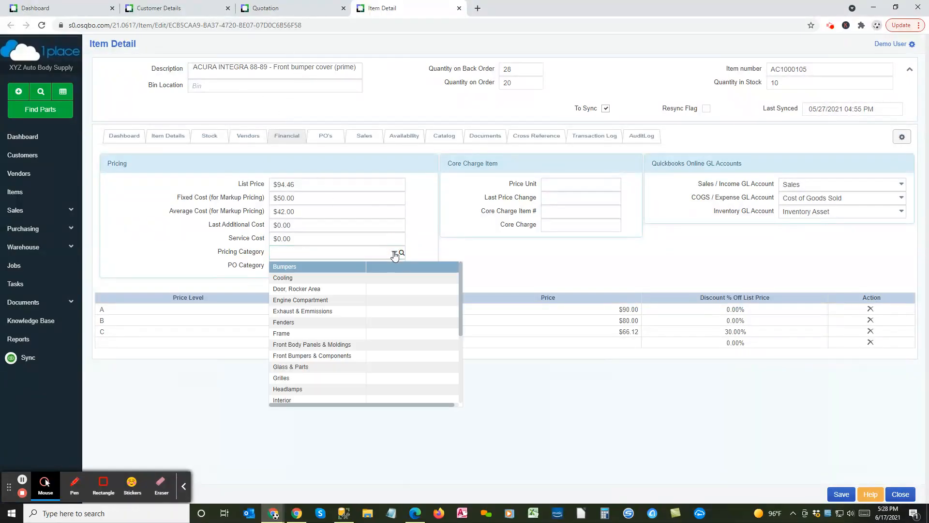
pyautogui.click(291, 267)
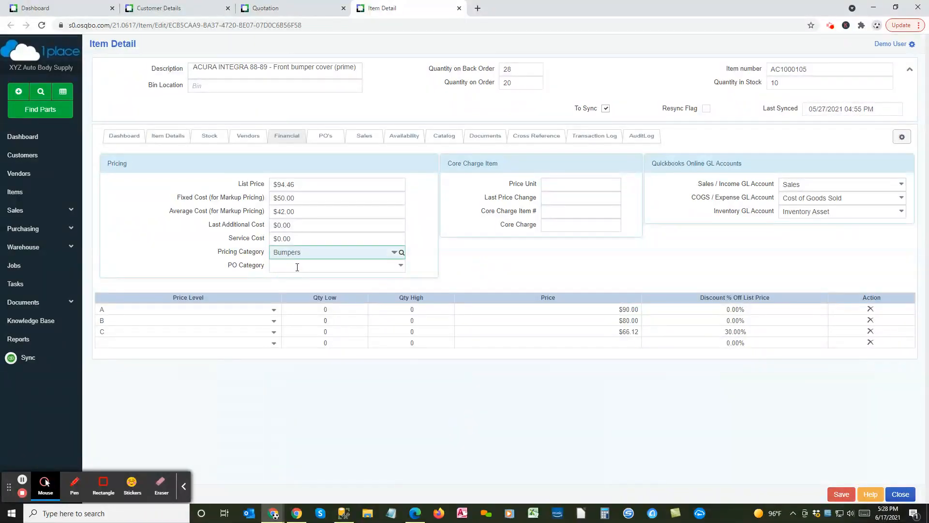
pyautogui.click(843, 494)
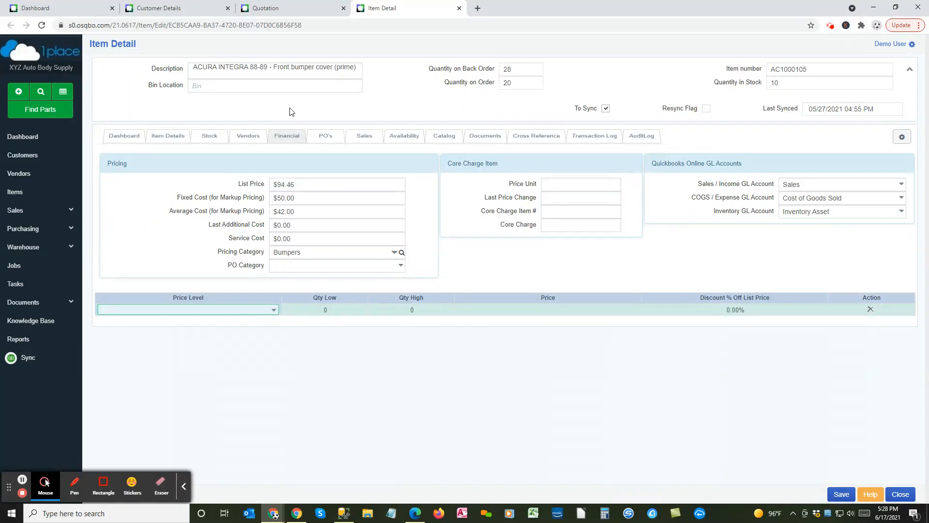
pyautogui.doubleClick(304, 251)
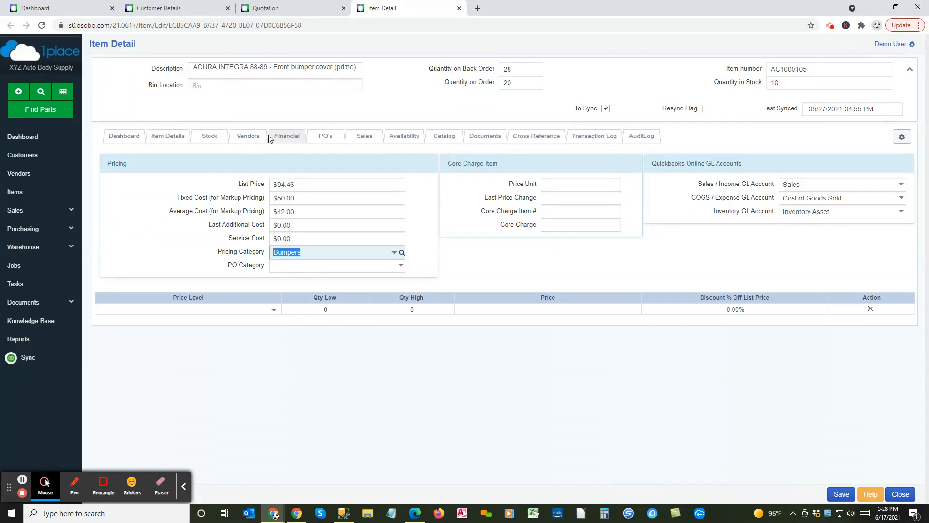
# Set the discount off list to 20% in the Test Pricing customer's Bumpers pricing row
pyautogui.click(183, 9)
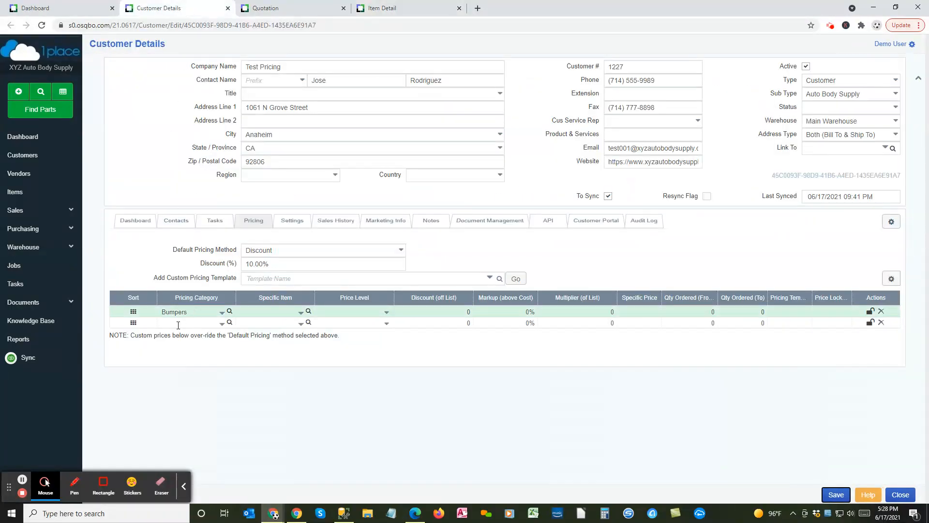
pyautogui.click(158, 312)
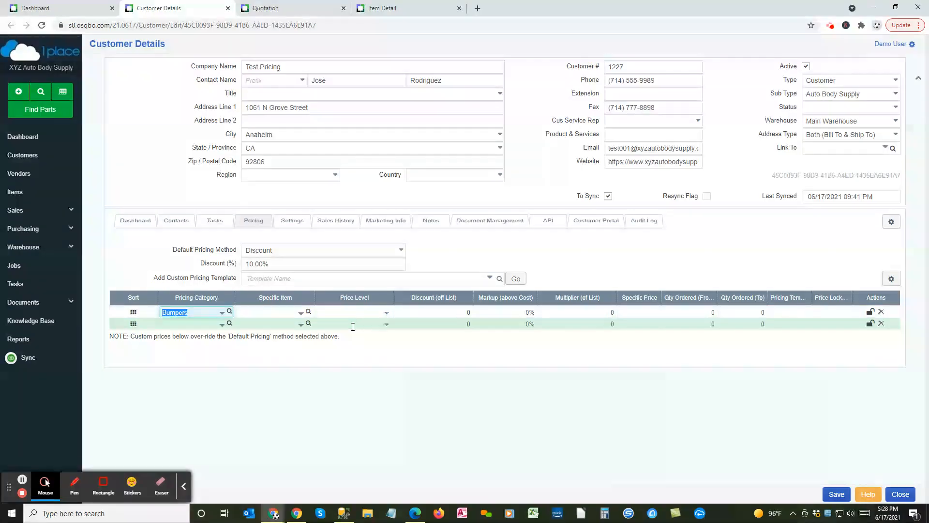
pyautogui.click(194, 315)
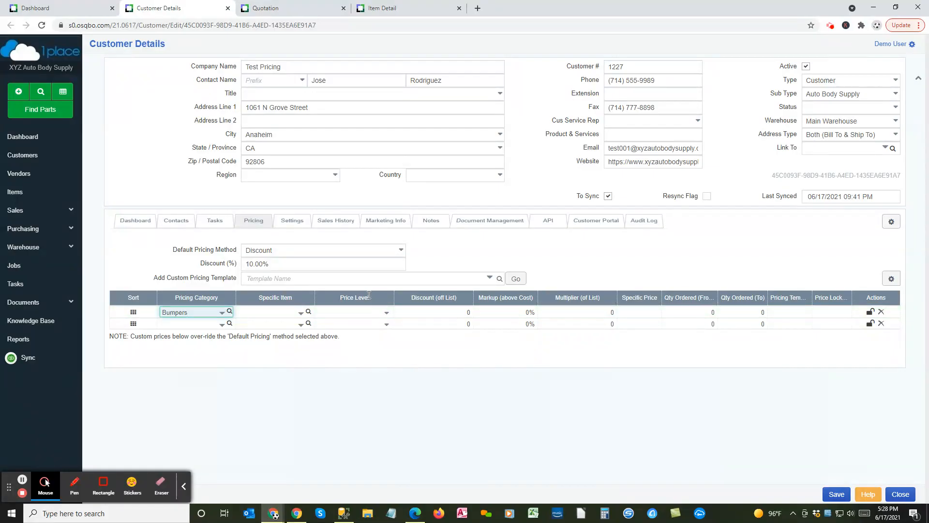
pyautogui.click(386, 312)
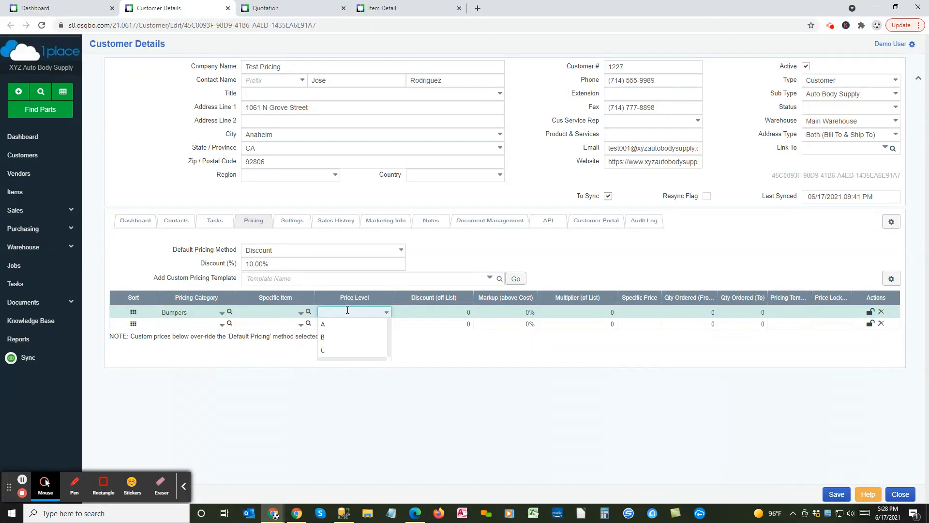
pyautogui.click(419, 311)
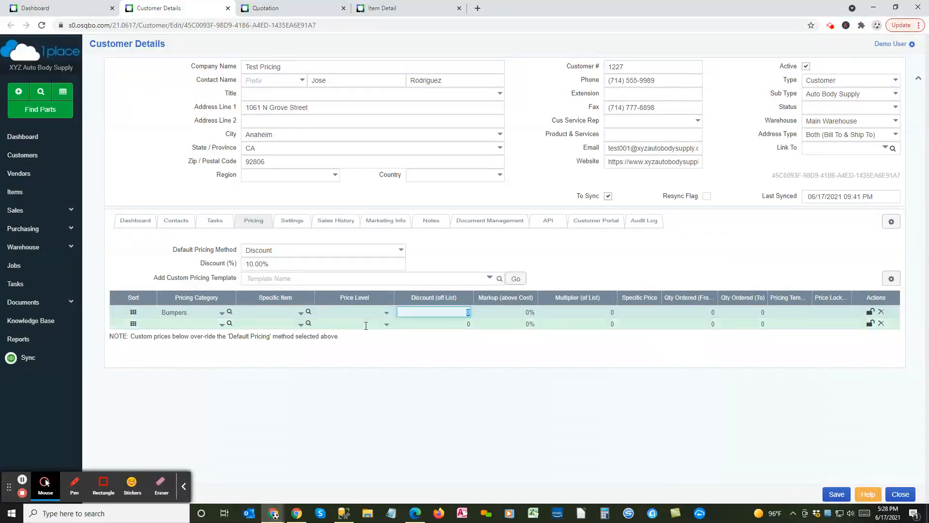
pyautogui.press('Tab')
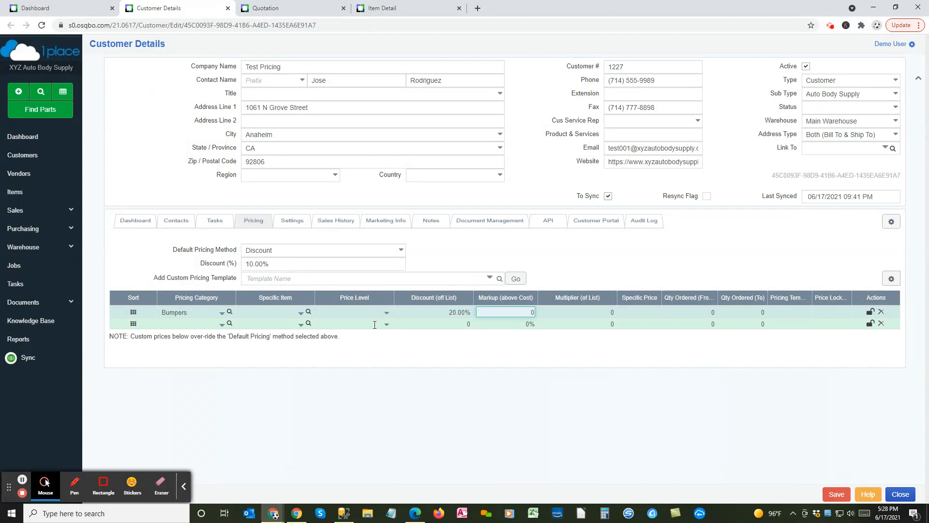
pyautogui.click(712, 312)
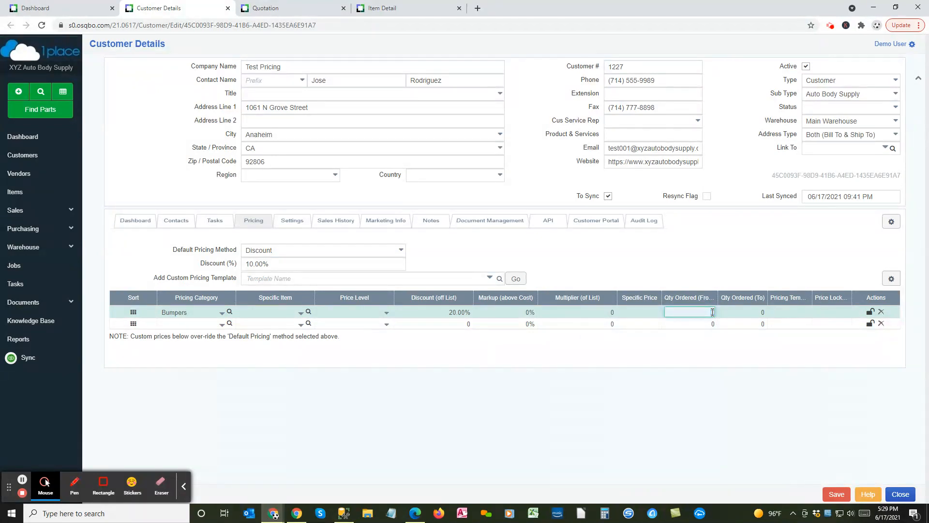
pyautogui.click(764, 312)
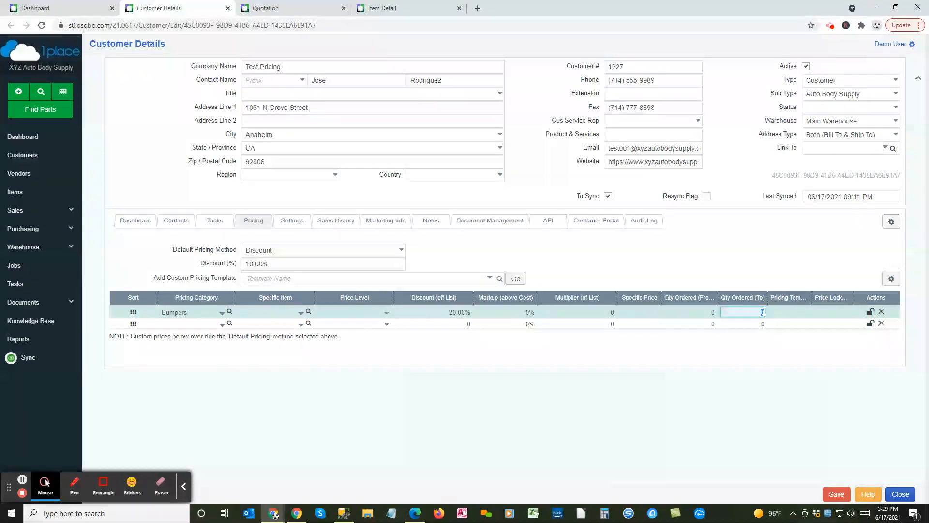
pyautogui.click(713, 312)
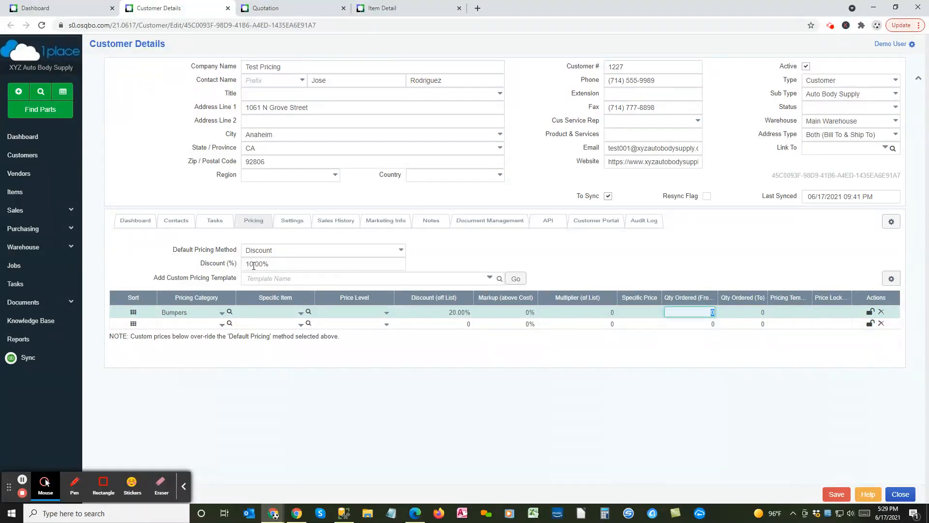
# Add a custom pricing row for the Cooling category with a 30% discount off list
pyautogui.click(185, 324)
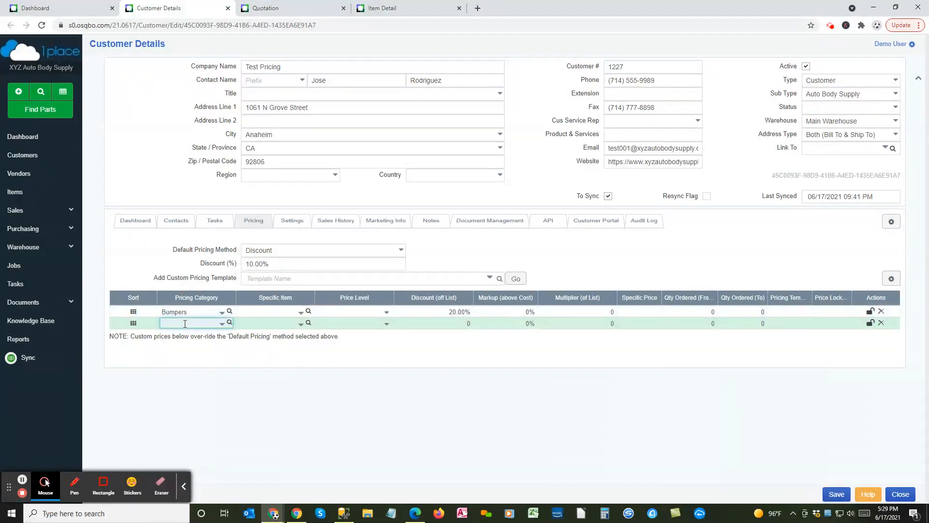
pyautogui.click(222, 323)
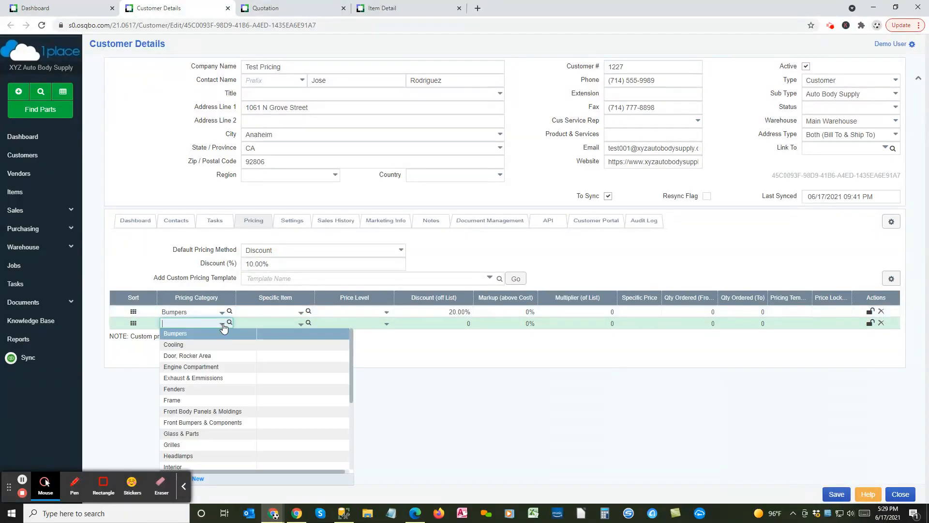
pyautogui.click(180, 345)
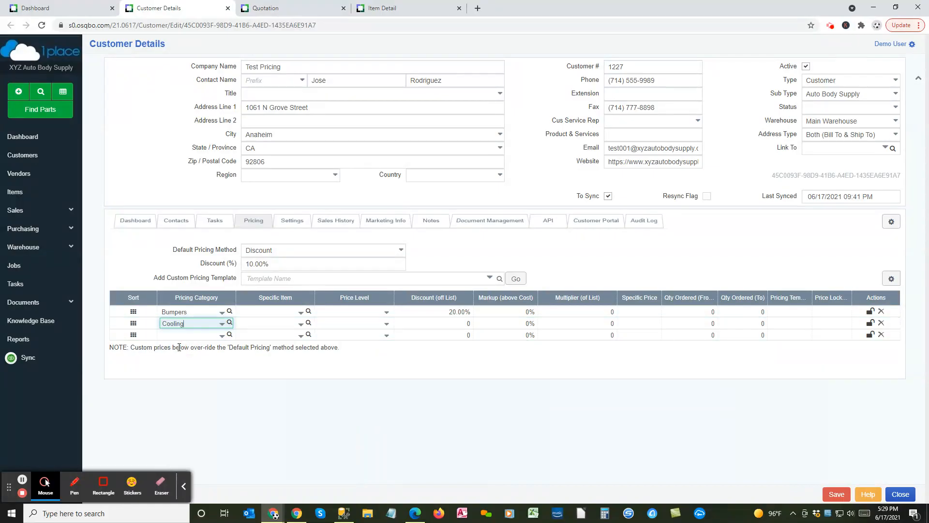
pyautogui.press('Tab')
pyautogui.press('Tab')
pyautogui.press('Tab')
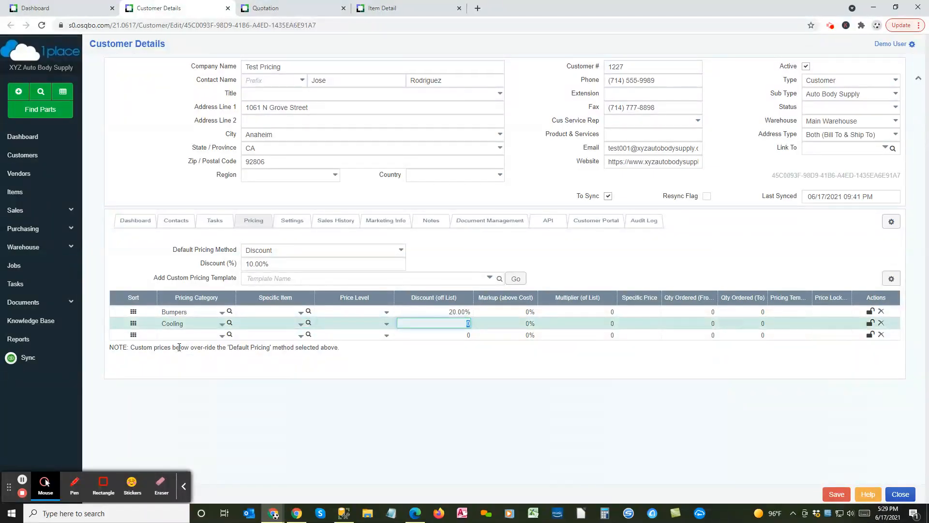
pyautogui.write('30')
pyautogui.press('Tab')
pyautogui.press('Tab')
pyautogui.press('Tab')
pyautogui.press('Tab')
pyautogui.press('Tab')
pyautogui.press('Tab')
pyautogui.press('Tab')
pyautogui.press('Tab')
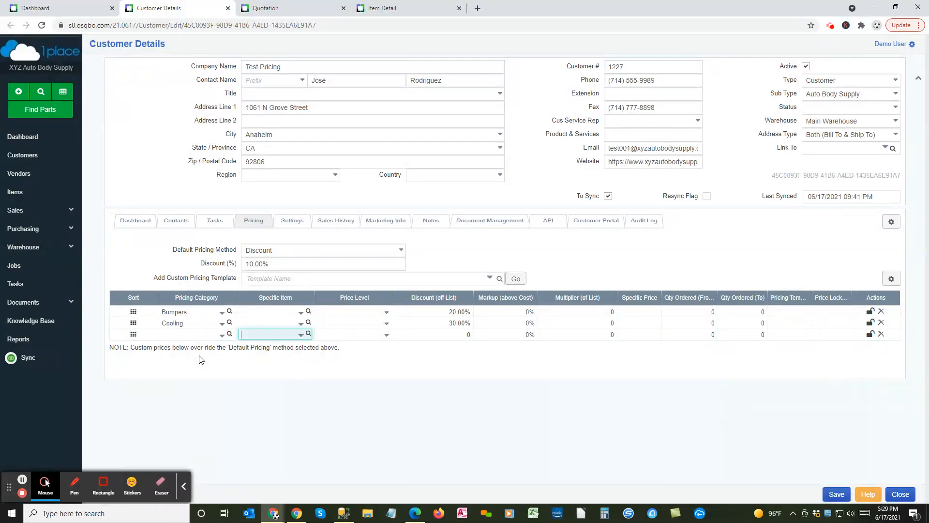
# Add a custom pricing row for the Fenders category with a 25% markup above cost
pyautogui.click(221, 335)
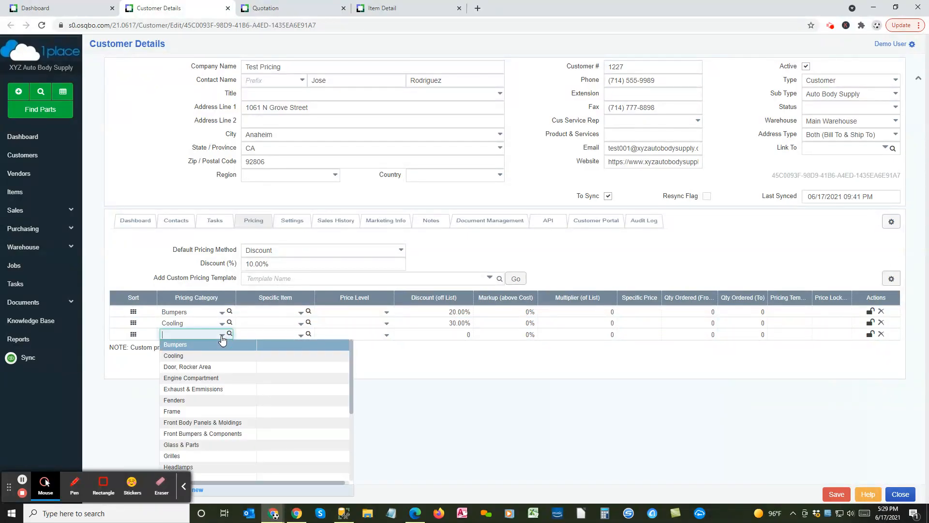
pyautogui.click(185, 400)
pyautogui.press('Tab')
pyautogui.press('Tab')
pyautogui.press('Tab')
pyautogui.press('Tab')
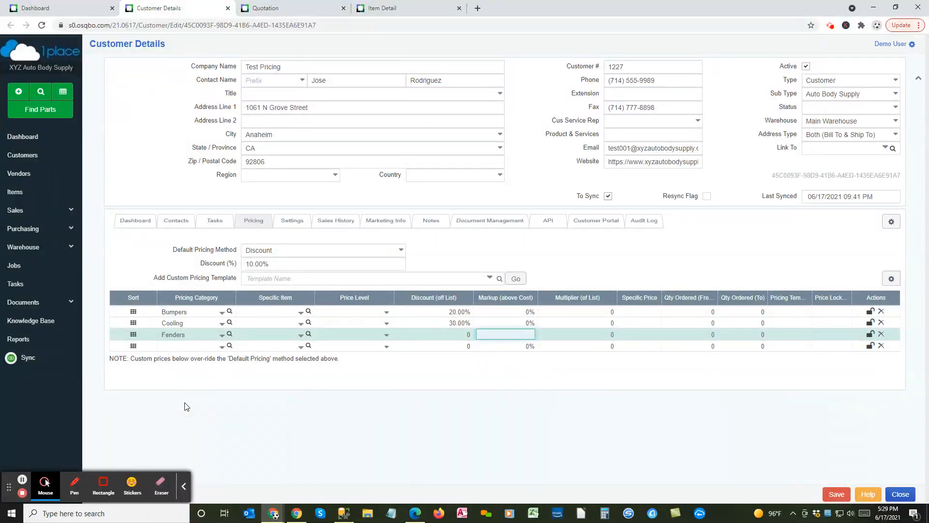
pyautogui.write('25')
pyautogui.press('Tab')
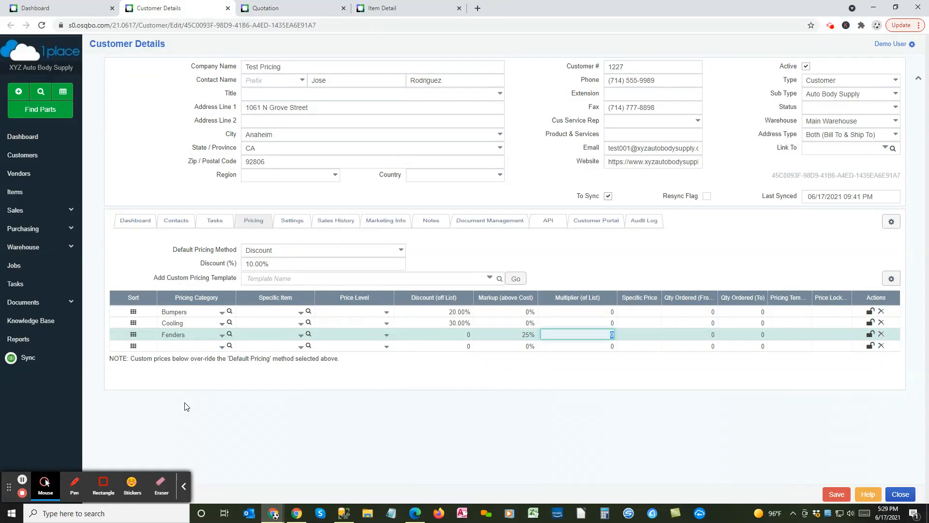
pyautogui.press('Tab')
pyautogui.press('Tab')
pyautogui.press('Tab')
pyautogui.press('Tab')
pyautogui.press('Tab')
pyautogui.press('Tab')
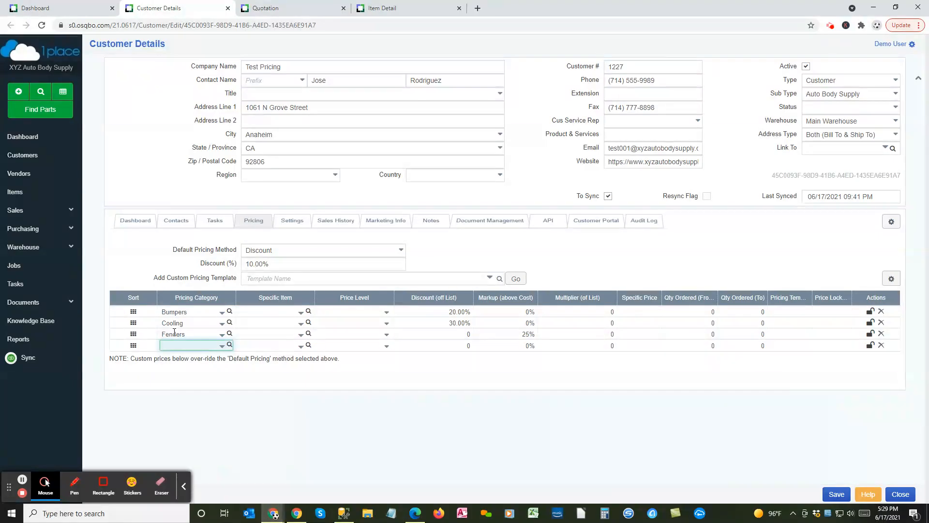
pyautogui.click(275, 251)
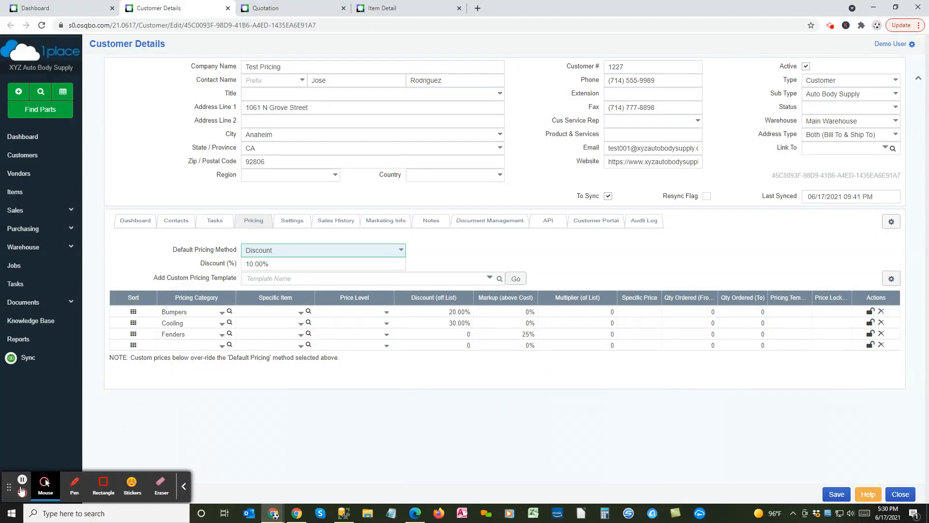
pyautogui.click(21, 480)
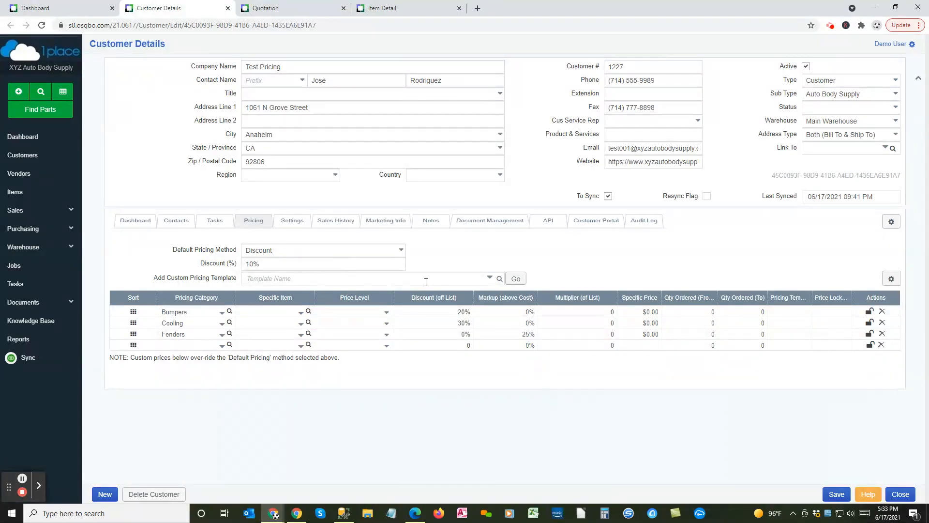
# Review the default pricing method and pricing template options in a new customer form, then cancel the form
pyautogui.click(106, 494)
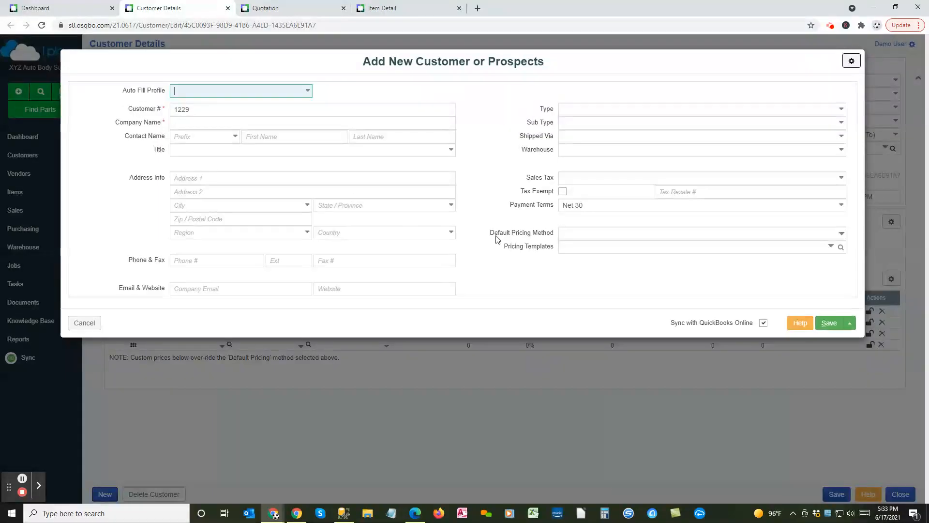
pyautogui.click(843, 234)
pyautogui.click(818, 266)
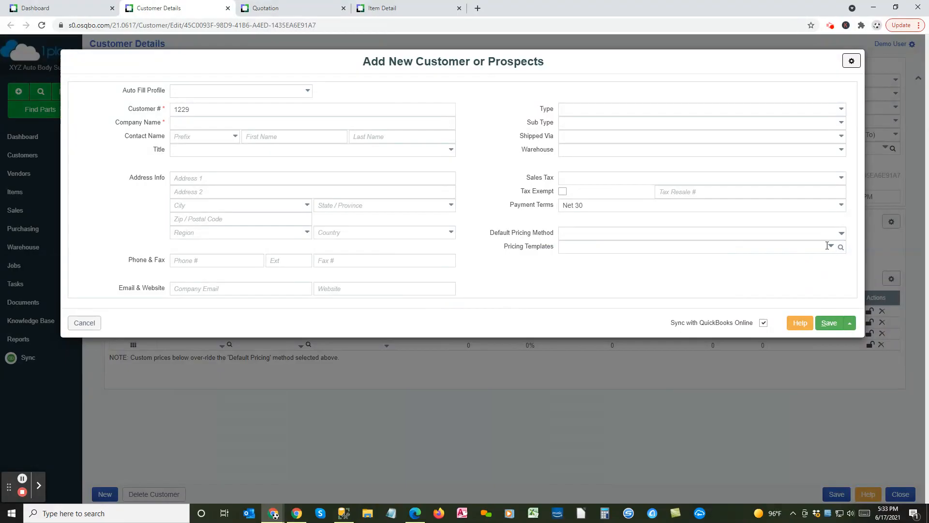
pyautogui.click(831, 246)
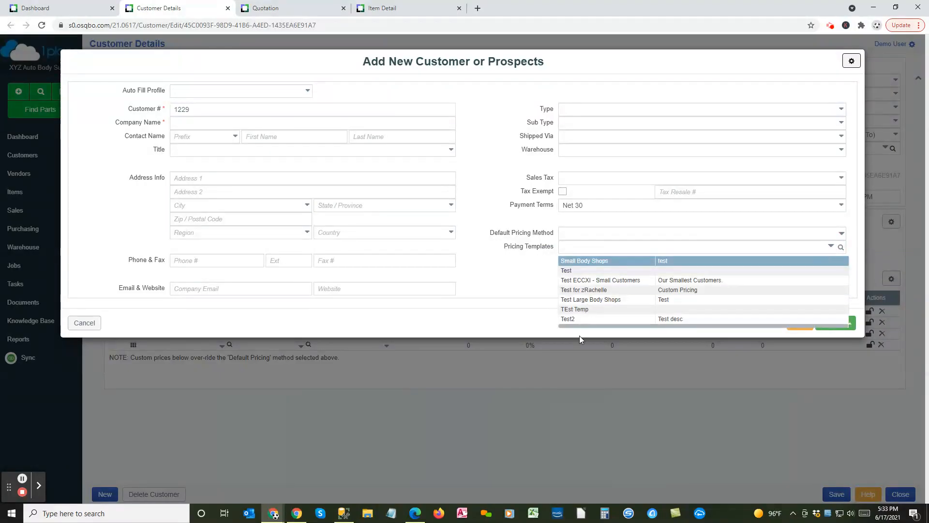
pyautogui.click(530, 282)
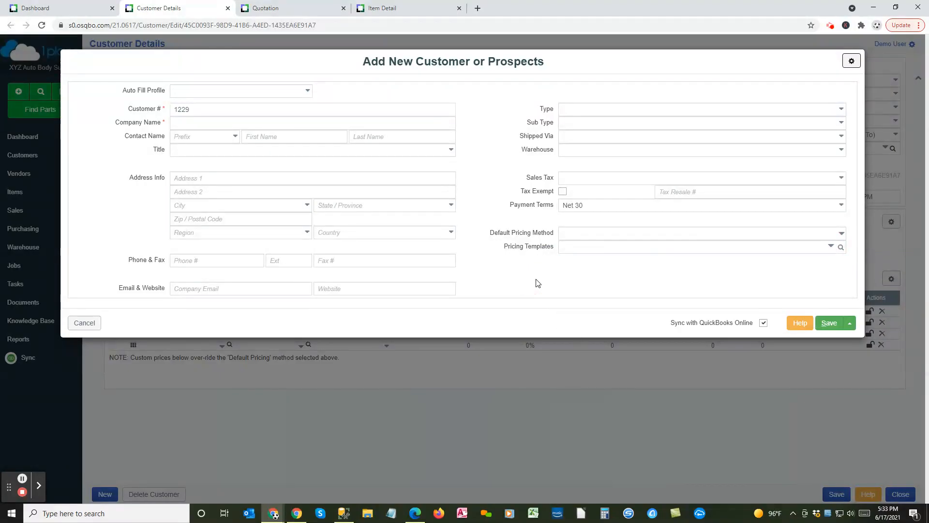
pyautogui.click(82, 323)
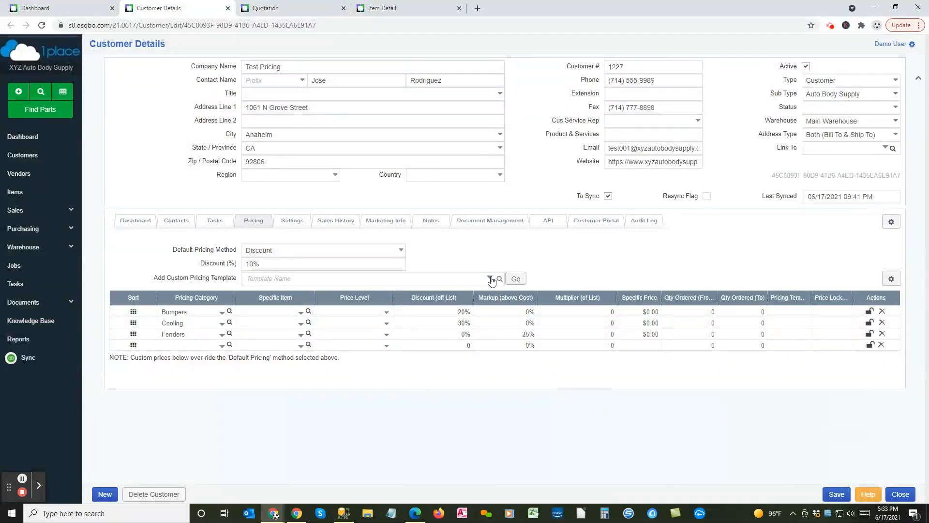
# Choose Small Body Shops as the customer's custom pricing template and review the template's pricing category rules
pyautogui.click(490, 279)
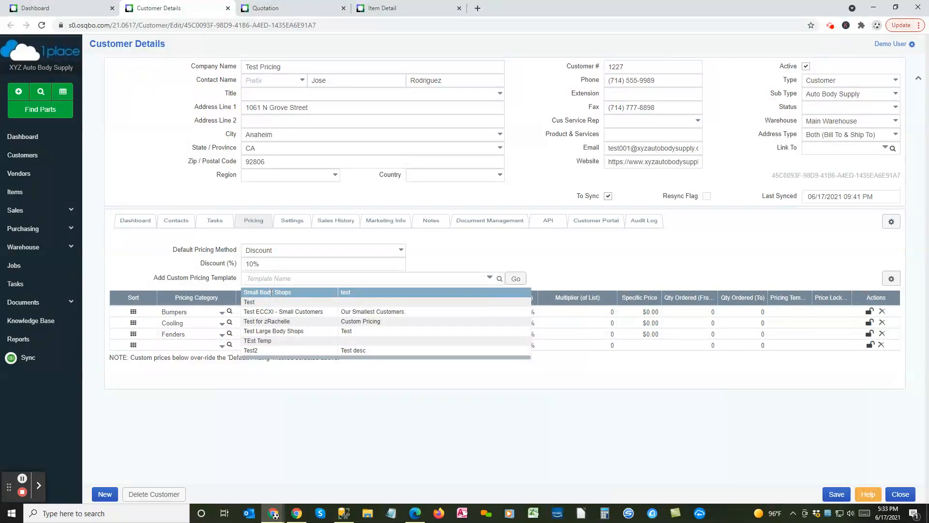
pyautogui.click(272, 293)
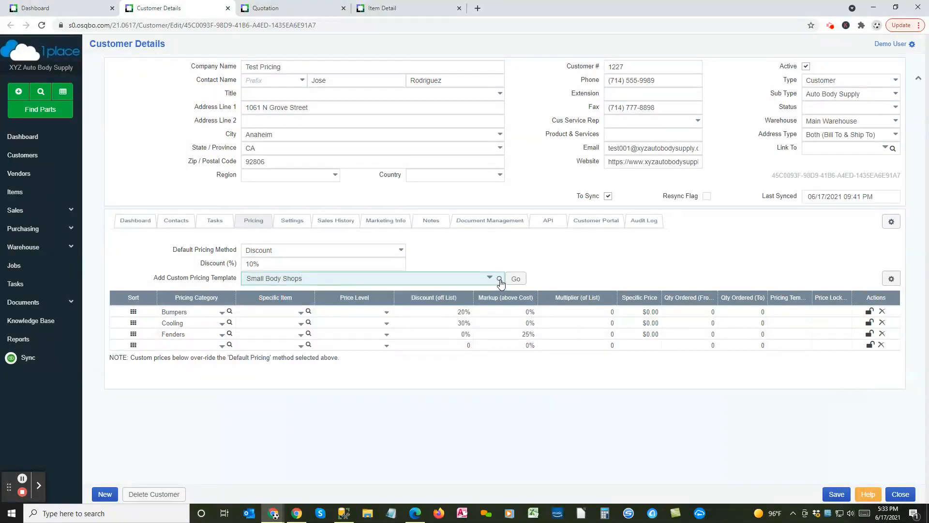
pyautogui.click(500, 279)
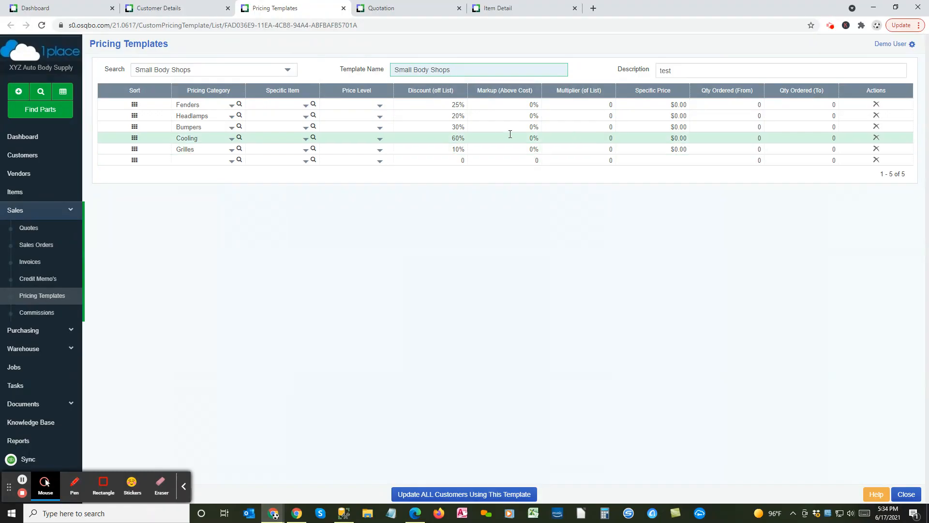
pyautogui.click(342, 9)
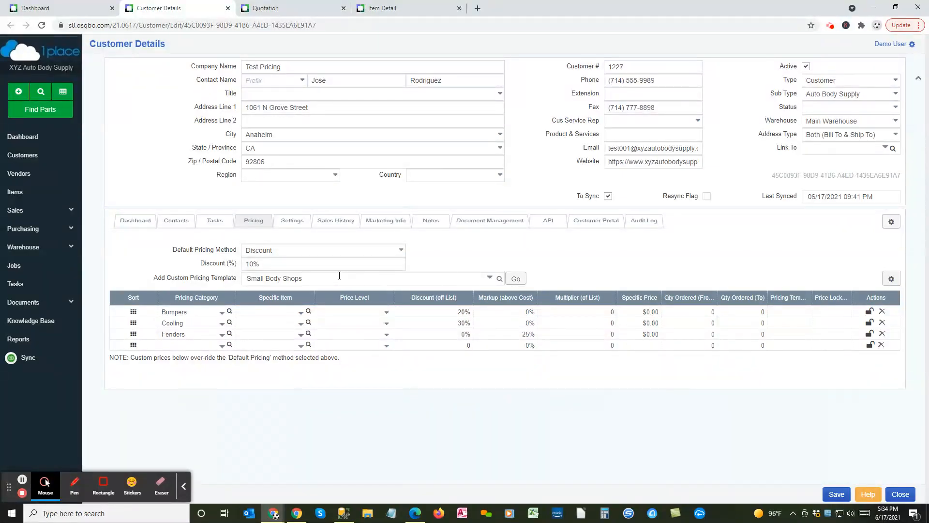
pyautogui.click(500, 279)
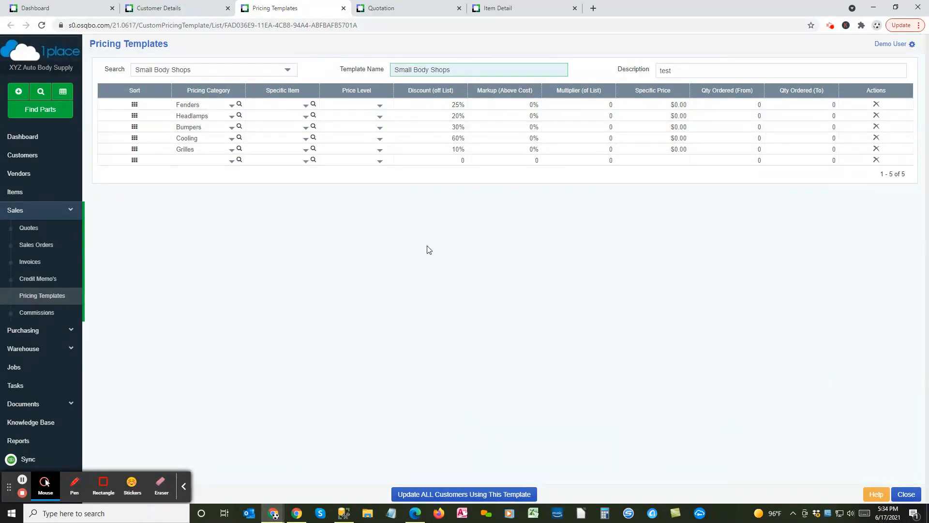
pyautogui.click(343, 8)
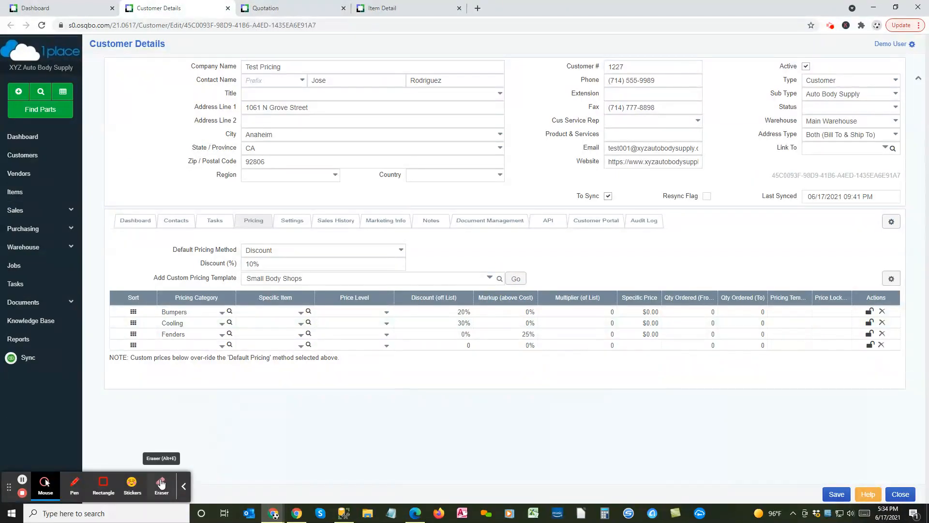
pyautogui.click(20, 482)
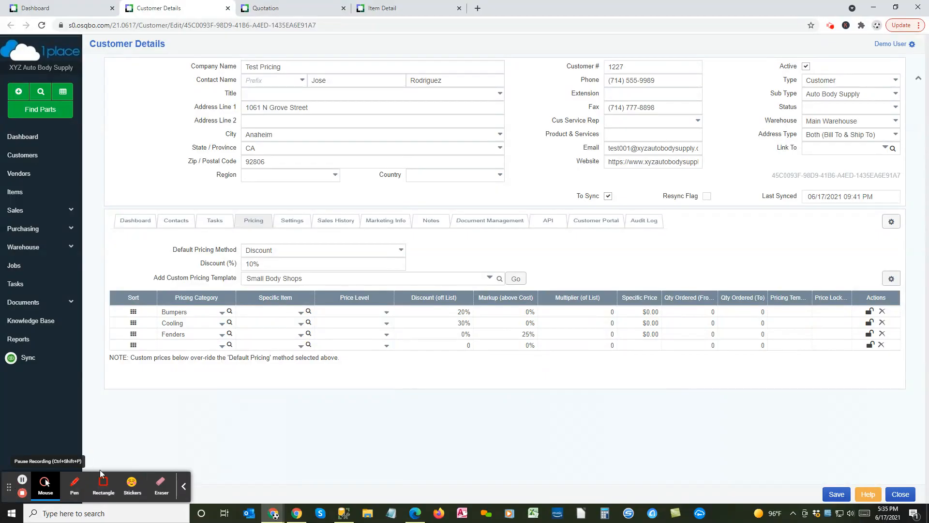
pyautogui.click(135, 459)
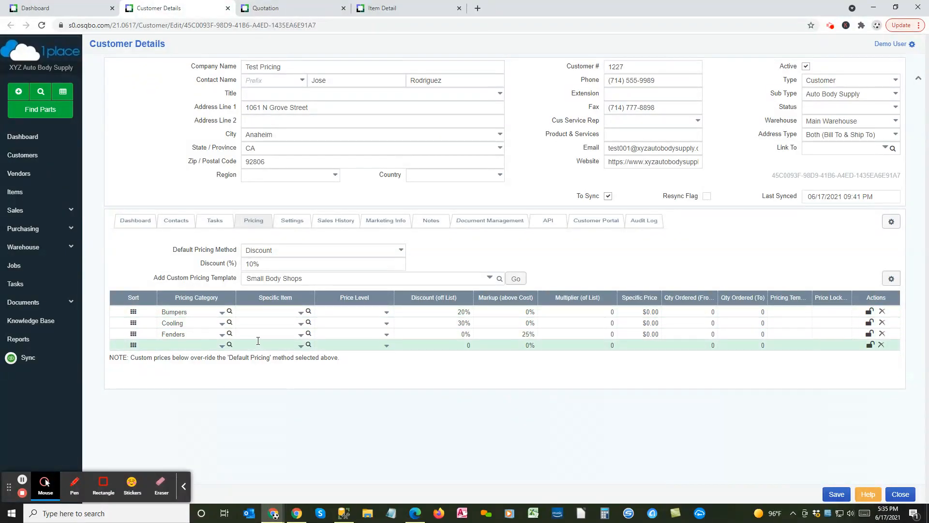
# Add a custom pricing row for the specific item AC1000101 and open its specific price for editing
pyautogui.click(301, 345)
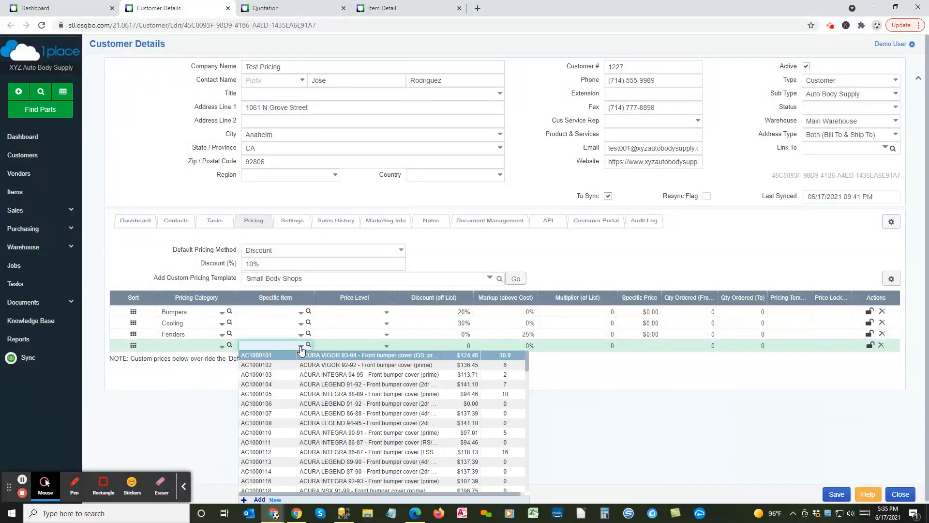
pyautogui.click(264, 355)
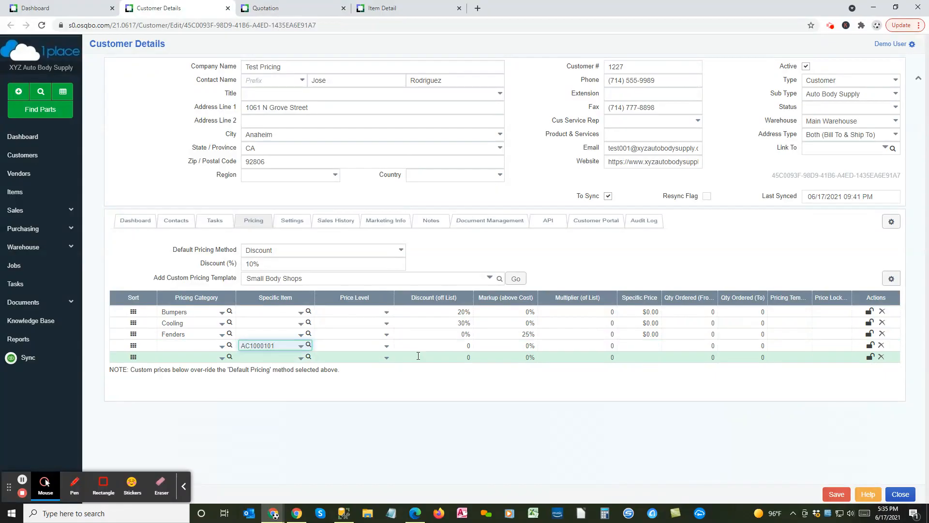
pyautogui.click(649, 345)
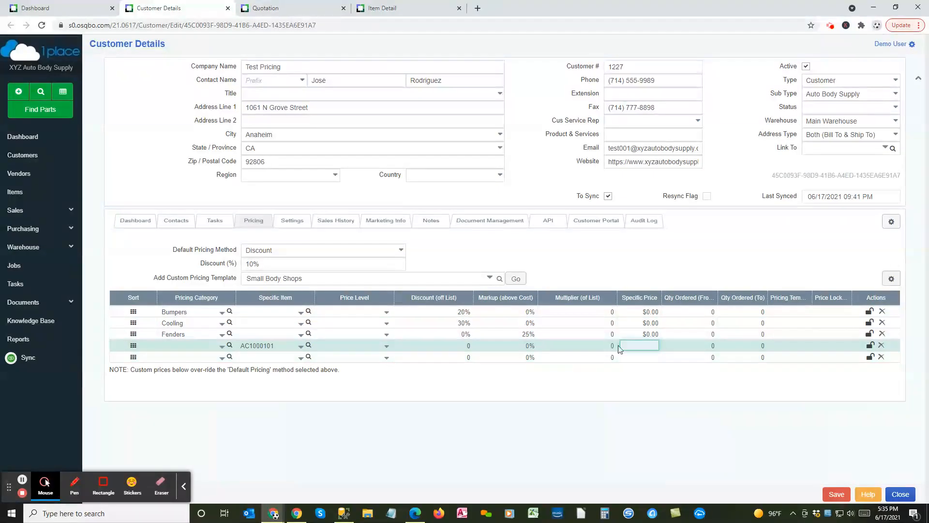
pyautogui.click(277, 345)
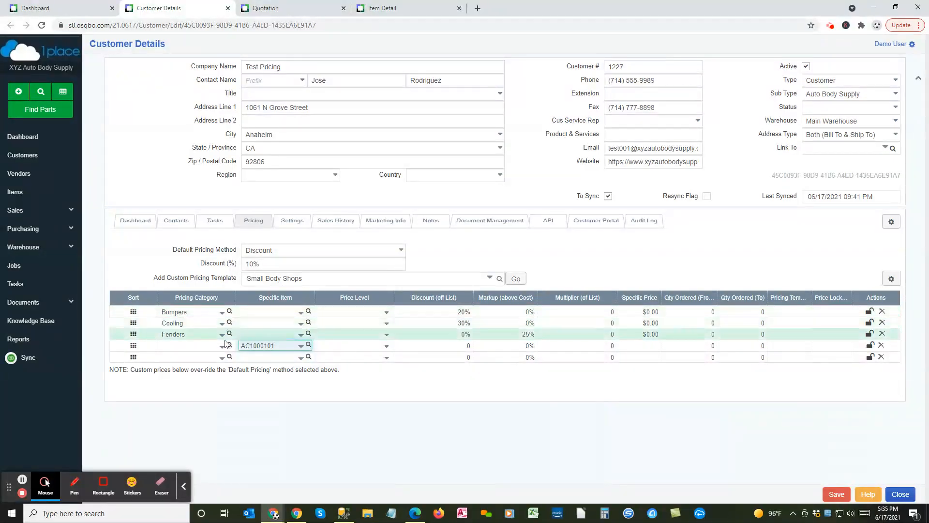
pyautogui.click(199, 334)
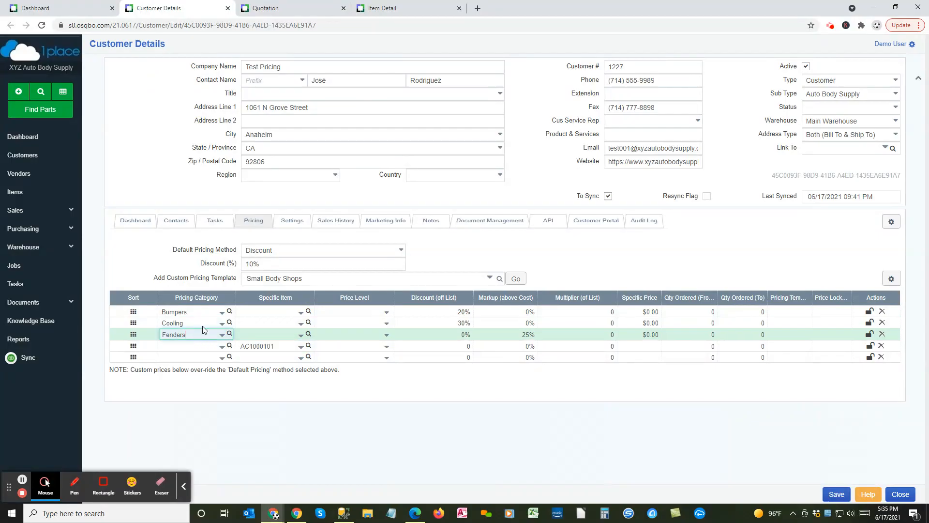
pyautogui.click(283, 250)
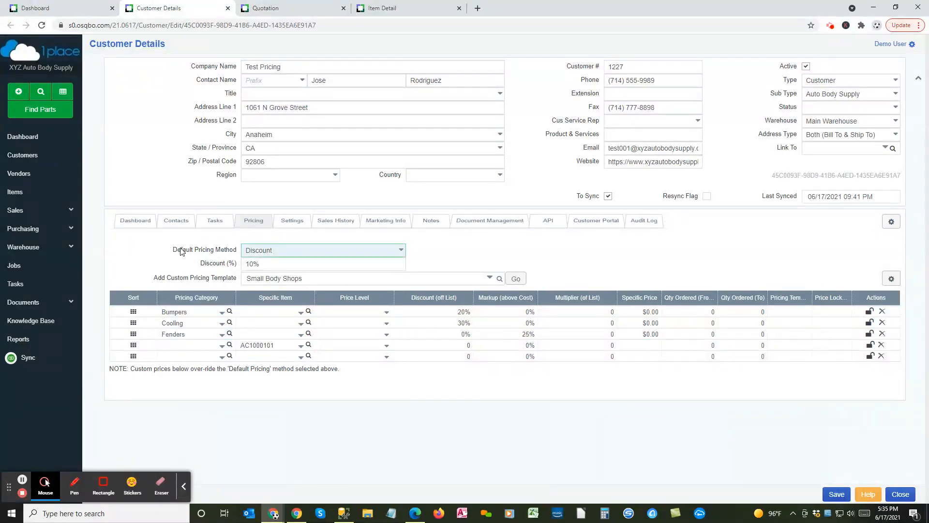